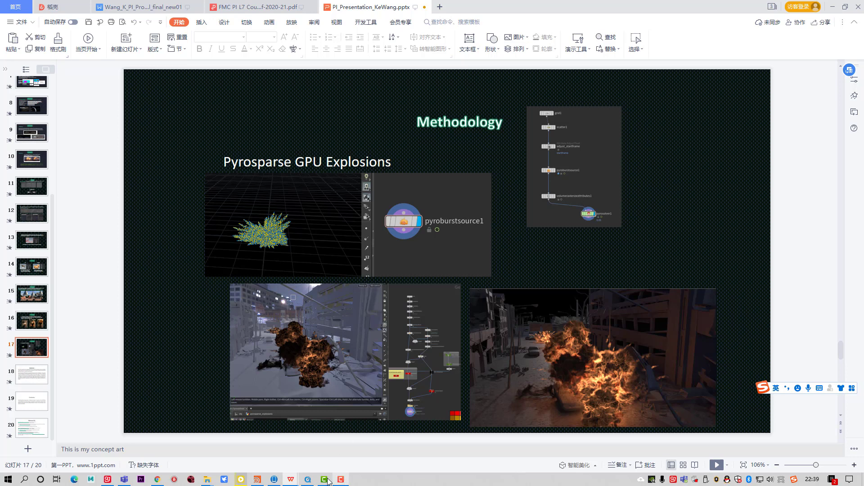
Play the Pyro_GPU_Explosions_burstsource_hq video to view the finished explosion render
click(308, 479)
drag(585, 104, 406, 105)
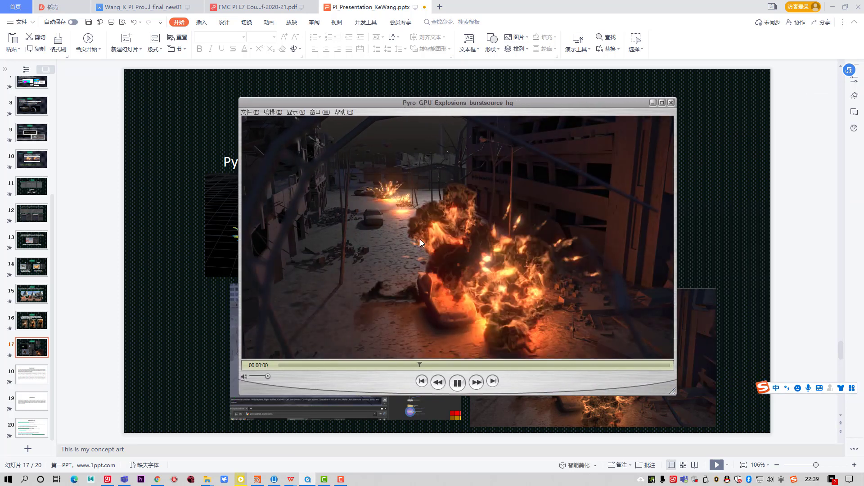
click(457, 382)
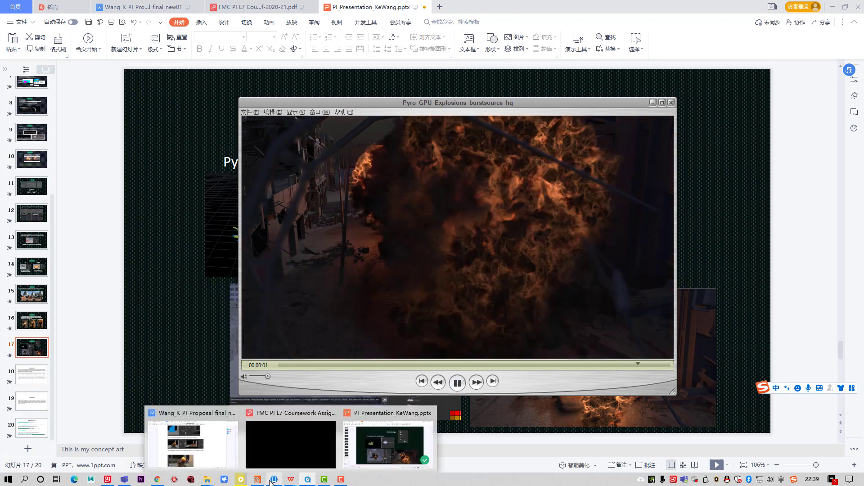
Switch to Houdini and show the line1 node of the pyrosparse_explosions network in an orbited overhead view
mouse_move(257, 479)
click(274, 441)
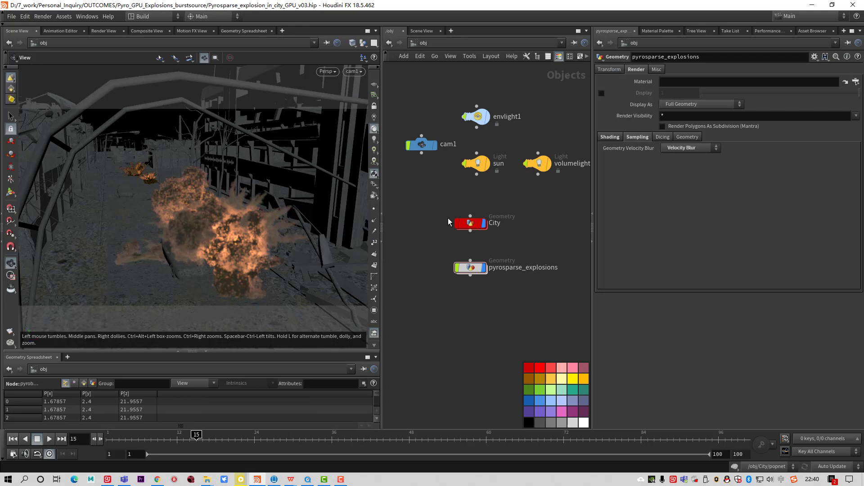
click(470, 269)
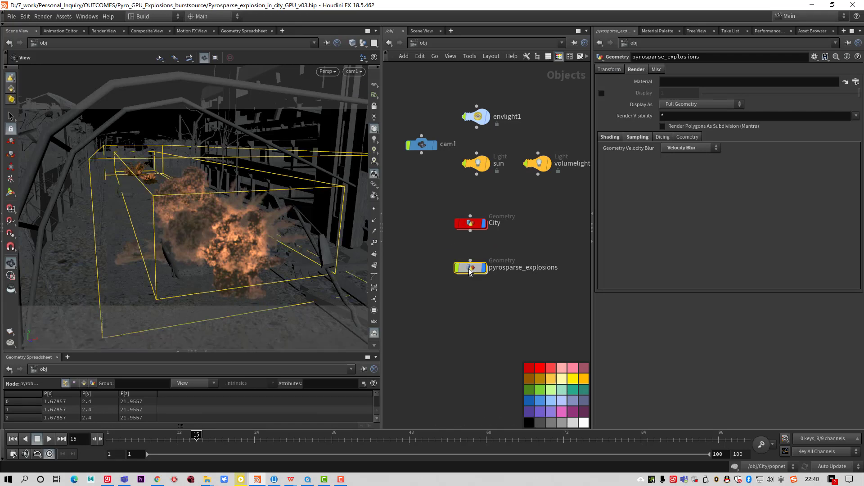
double_click(469, 269)
click(450, 130)
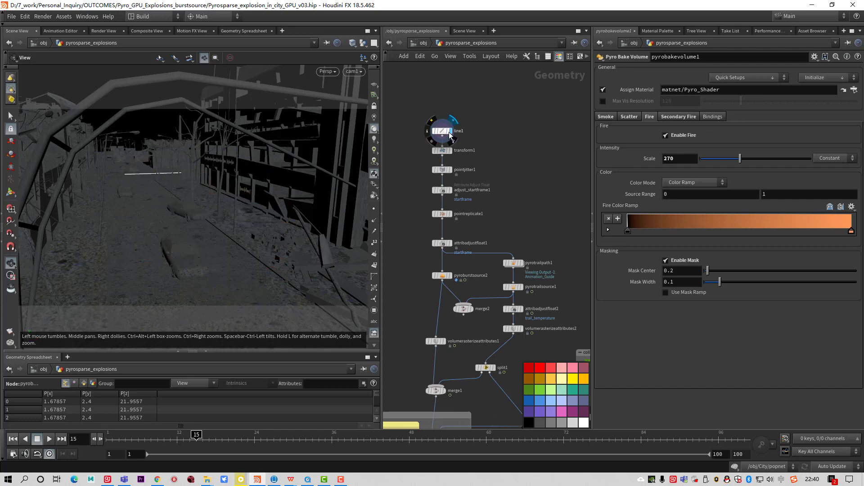
click(443, 131)
drag(195, 163, 228, 224)
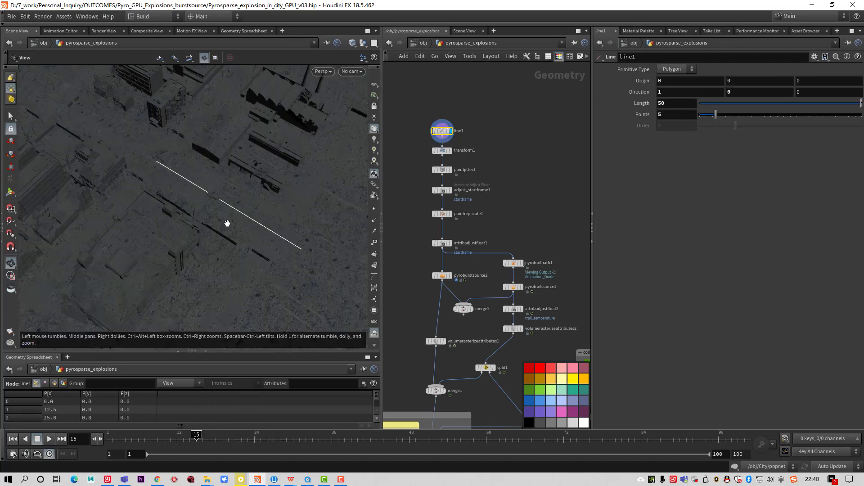
Turn on point display in the viewport and preview the pointreplicate1 playback, ending back at frame 1
click(374, 209)
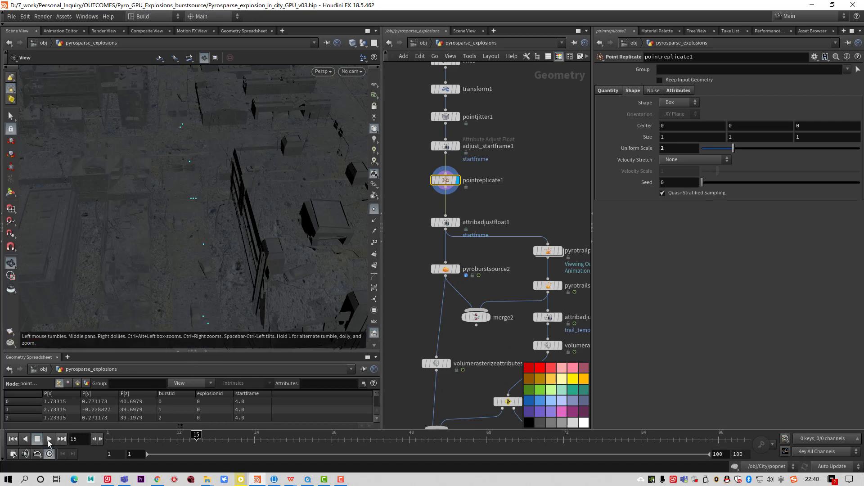
click(12, 439)
click(38, 439)
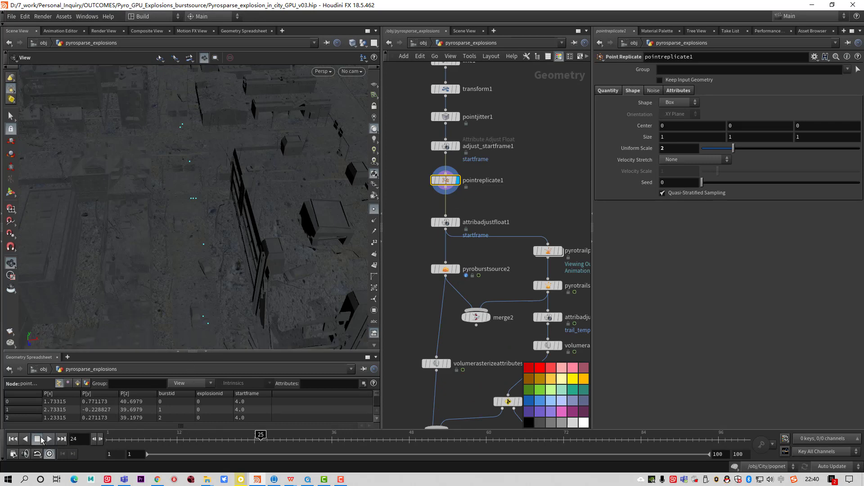
click(12, 439)
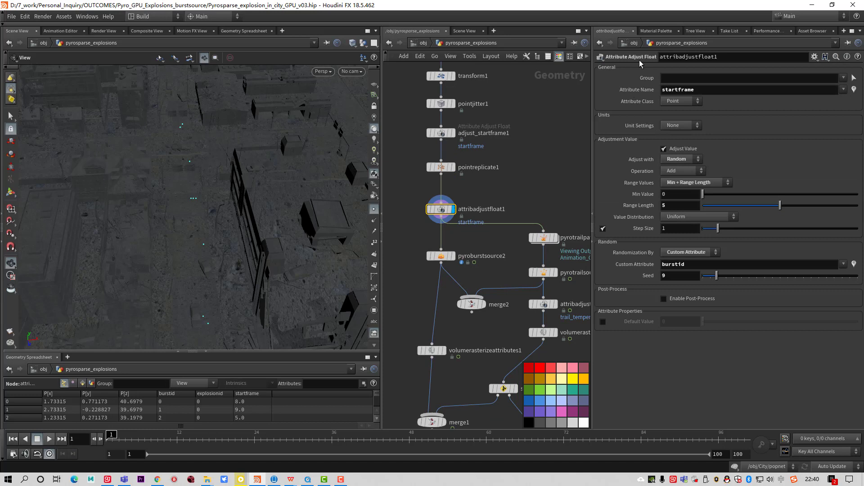
Check the startframe attribute on attribadjustfloat1, and play the displayed pyroburstsource2 burst animation from frame 1 to frame 22
double_click(695, 89)
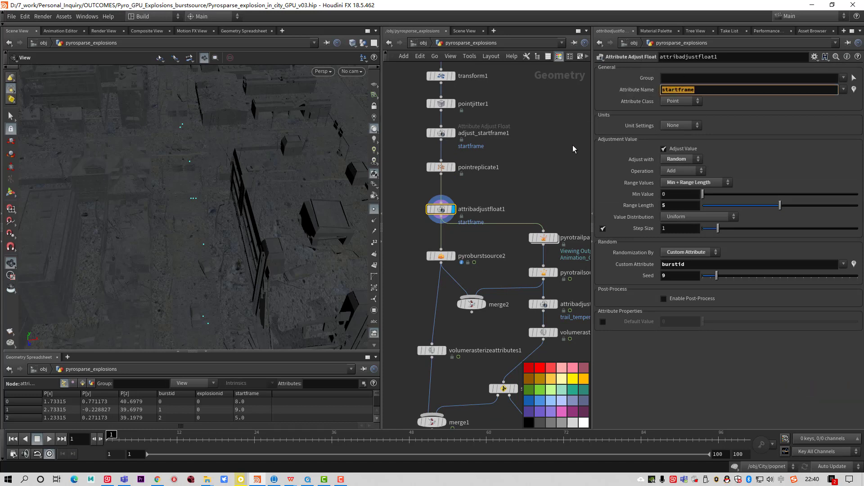
middle_drag(547, 195, 549, 163)
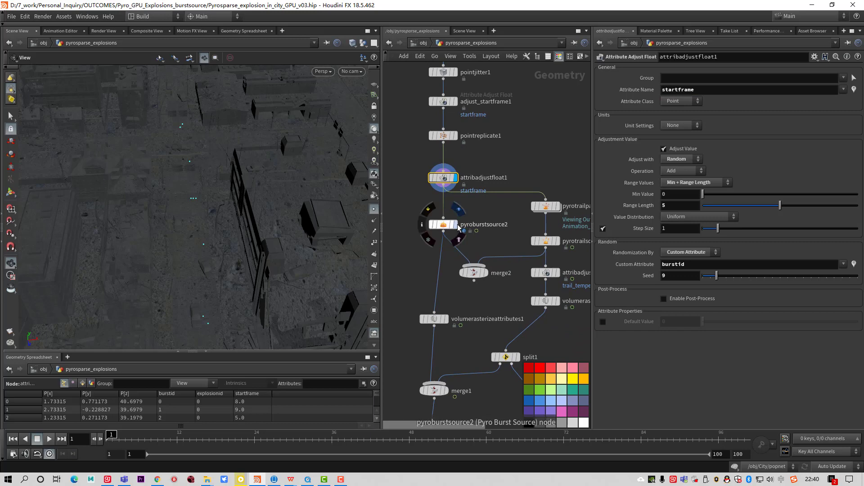
click(459, 227)
click(50, 439)
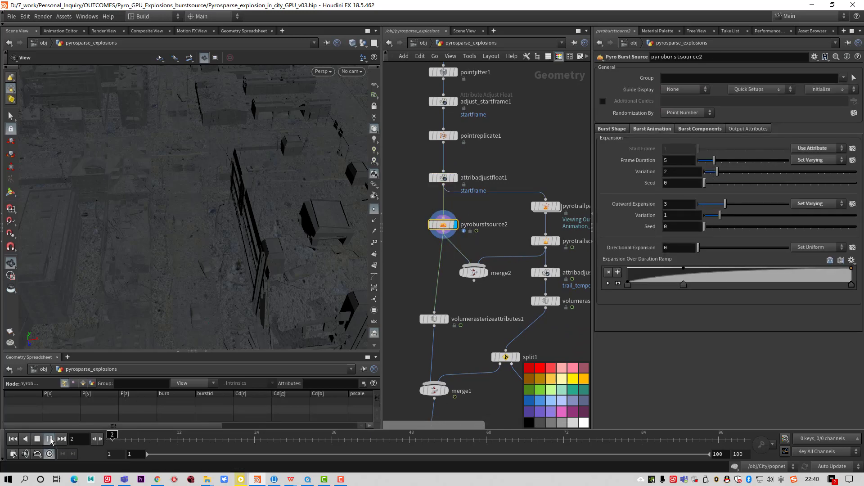
click(12, 439)
click(49, 441)
click(49, 439)
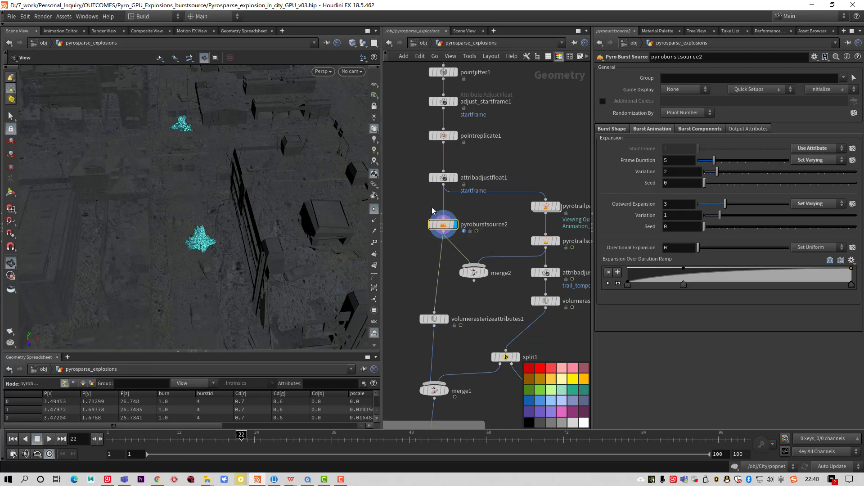
Examine the burst shape and burst animation settings of pyroburstsource2
scroll(468, 229, up, 3)
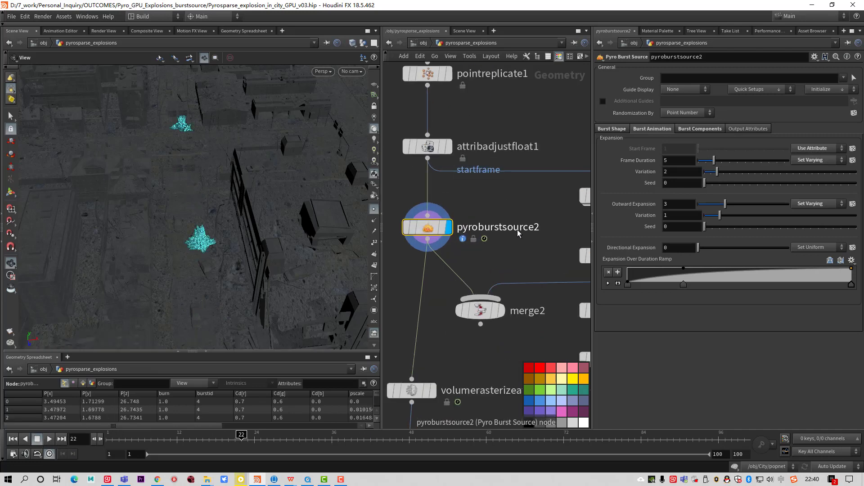
middle_drag(511, 248, 513, 234)
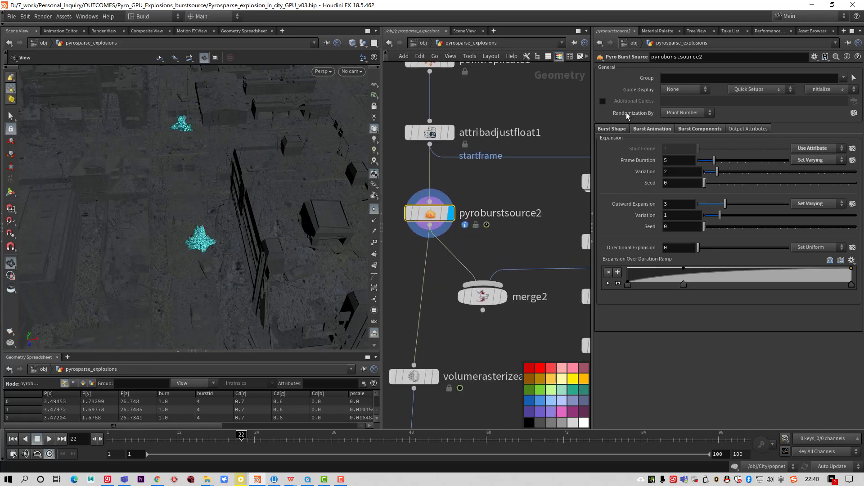
click(610, 129)
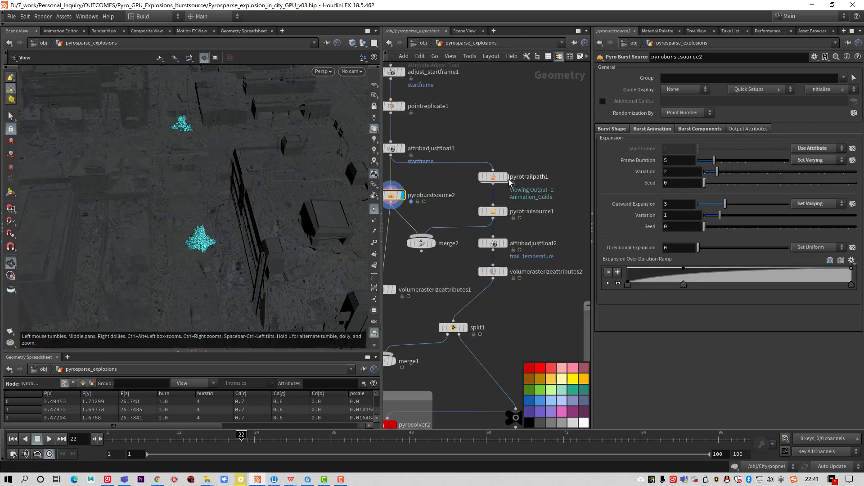
Show the pyrotrailpath1 trails, and play the pyrotrailsource1 animation from frame 1 to about frame 12
click(499, 178)
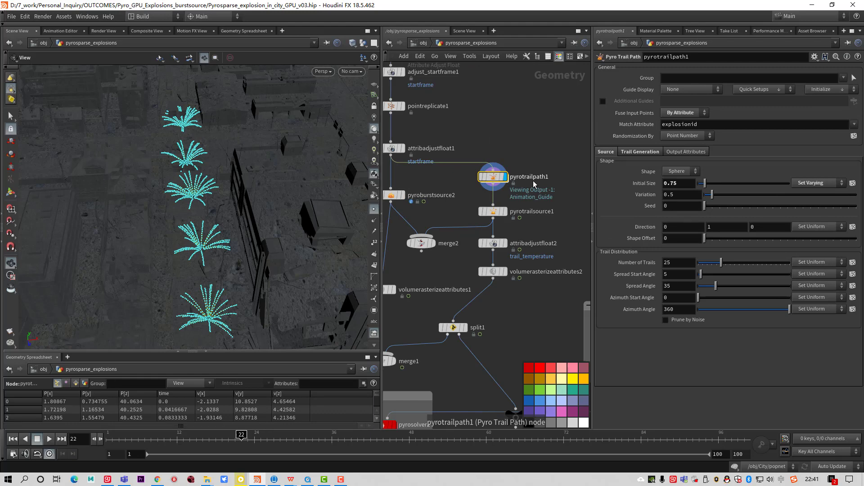
click(502, 212)
drag(114, 439, 72, 440)
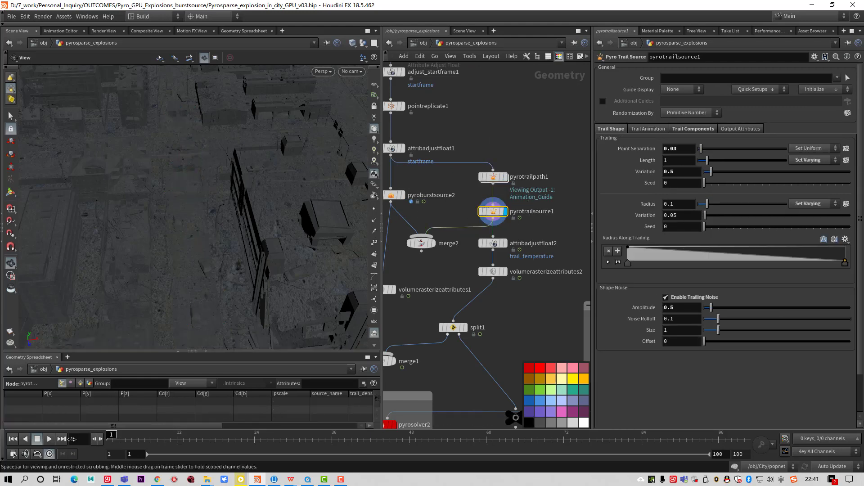
click(49, 439)
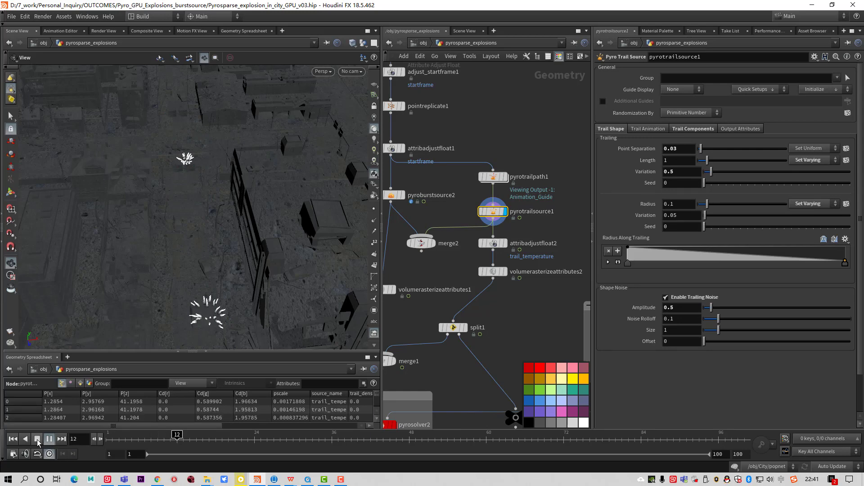
click(37, 440)
Play the merge2 result combining burst and trail sources, viewing it up close and stopping at frame 23
middle_drag(449, 338, 499, 289)
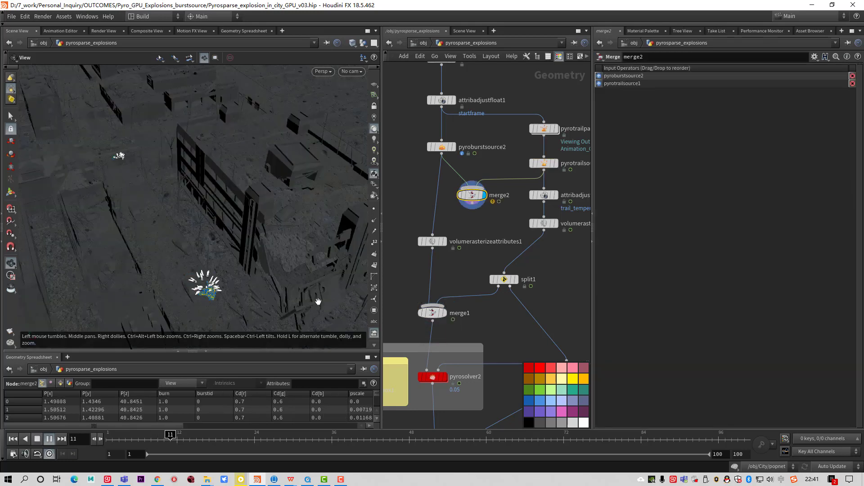
drag(315, 297, 225, 298)
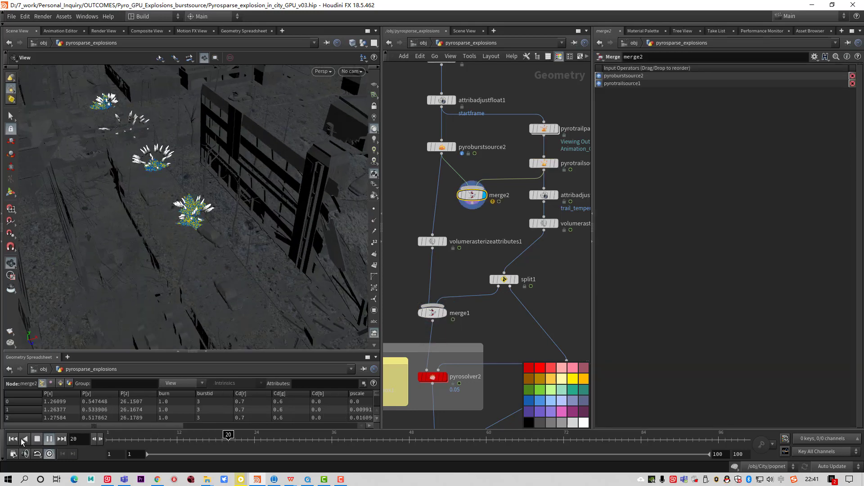
click(37, 439)
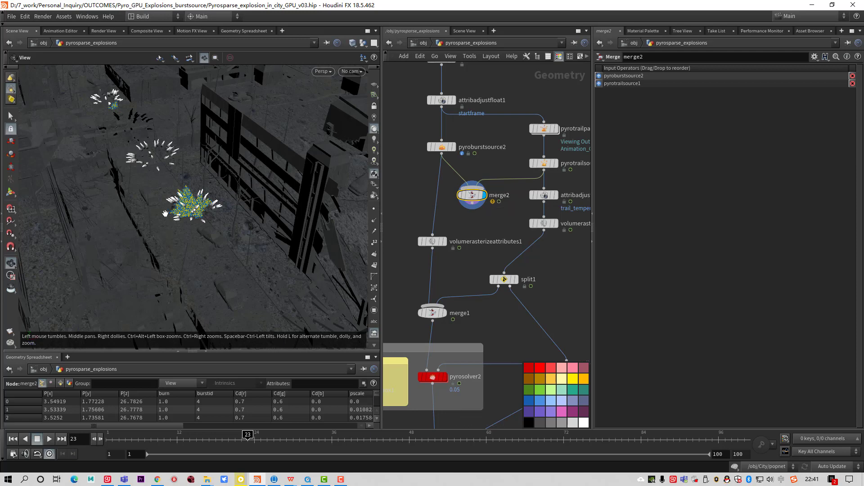
Compare the rasterized attributes listed on volumerasterizeattributes1 and volumerasterizeattributes2
middle_drag(466, 288, 469, 231)
click(435, 184)
drag(724, 89, 652, 110)
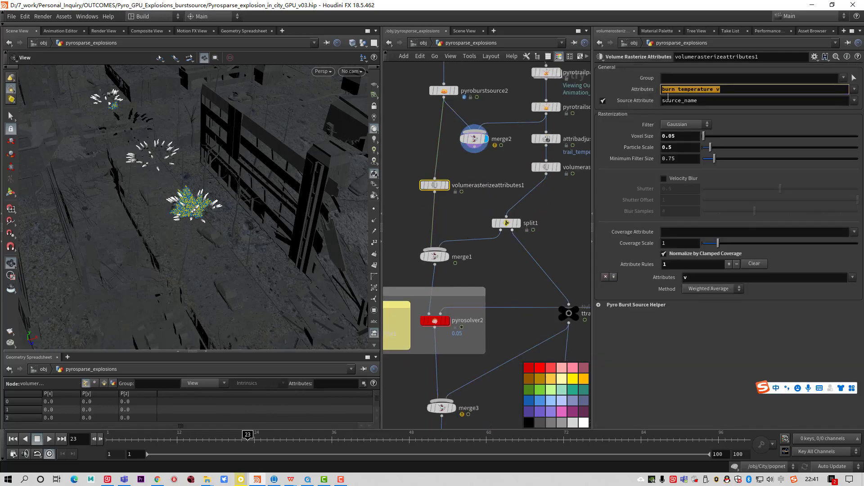
click(546, 167)
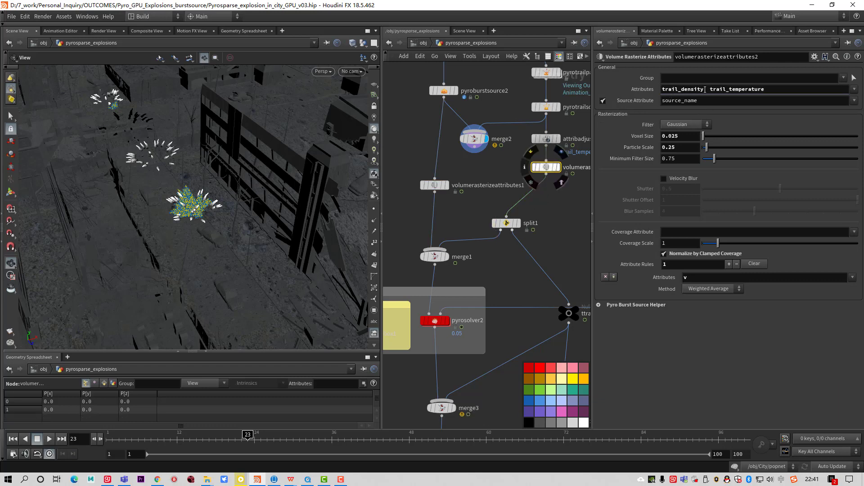
drag(778, 91, 708, 90)
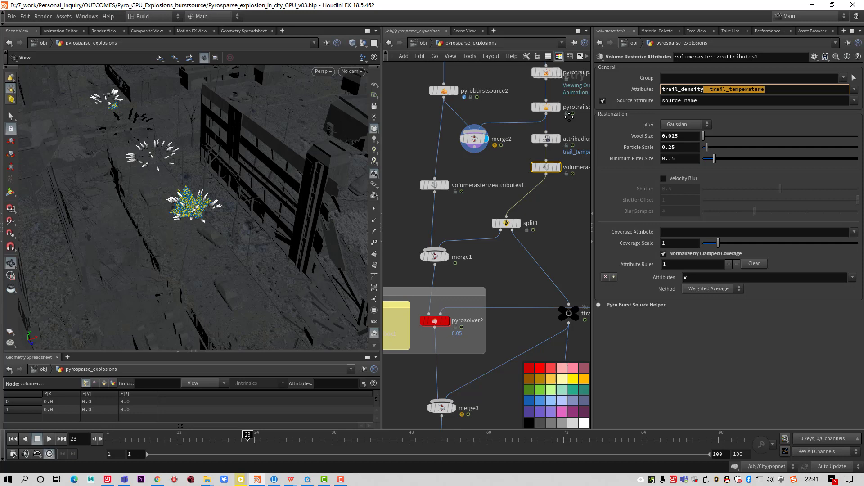
Review the trail animation and trail component settings of pyrotrailsource1
middle_drag(566, 126, 530, 152)
click(511, 134)
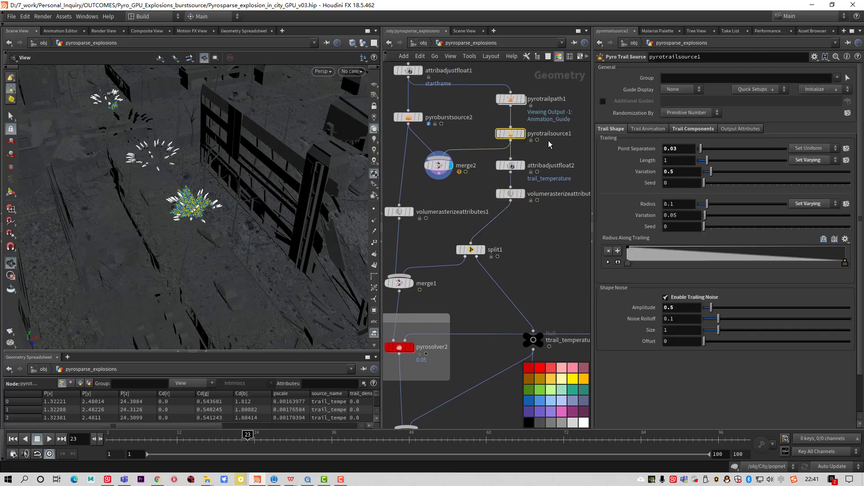
click(646, 129)
click(693, 128)
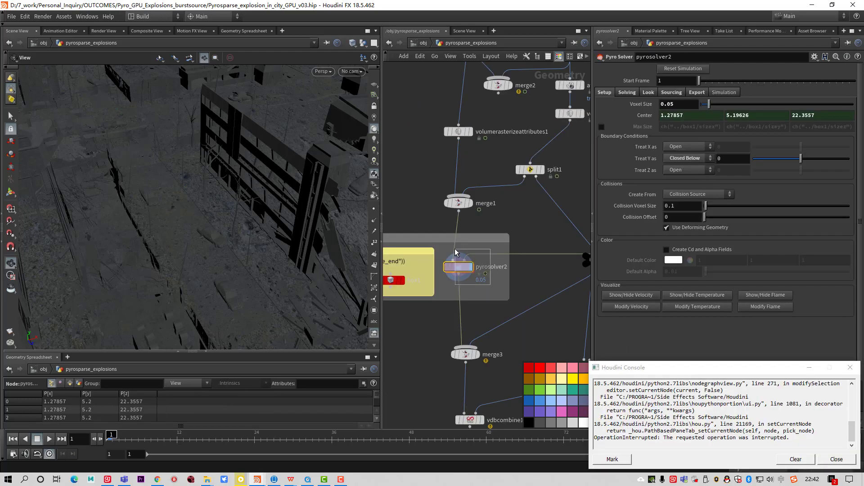
Go inside pyrosolver2 and open its dopnet1 dynamics network
double_click(455, 265)
middle_drag(452, 256, 478, 233)
drag(471, 258, 478, 362)
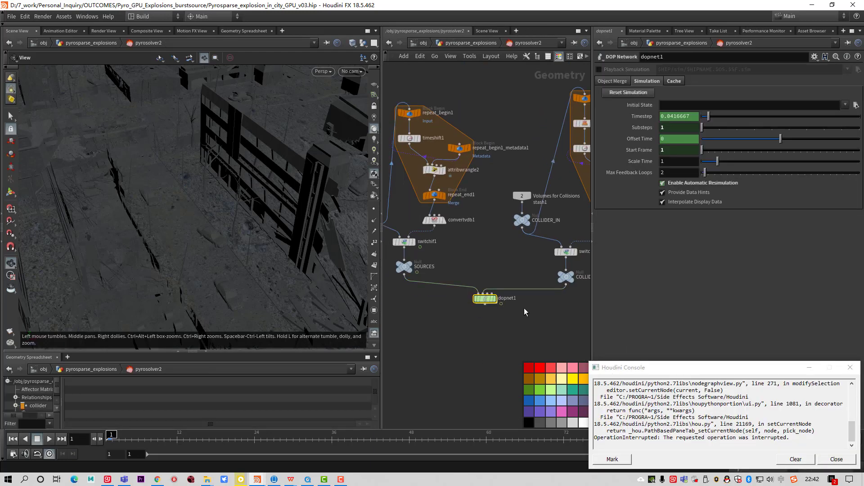
middle_drag(524, 308, 499, 317)
scroll(500, 314, up, 1)
double_click(452, 306)
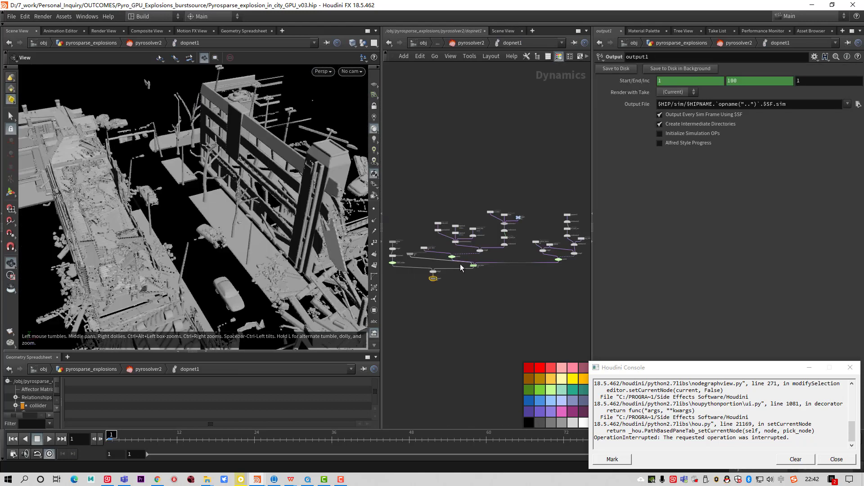
Inspect the sparse pyro_solver node in dopnet1, including its flame settings
middle_drag(468, 271, 436, 307)
drag(498, 309, 465, 254)
scroll(498, 282, up, 3)
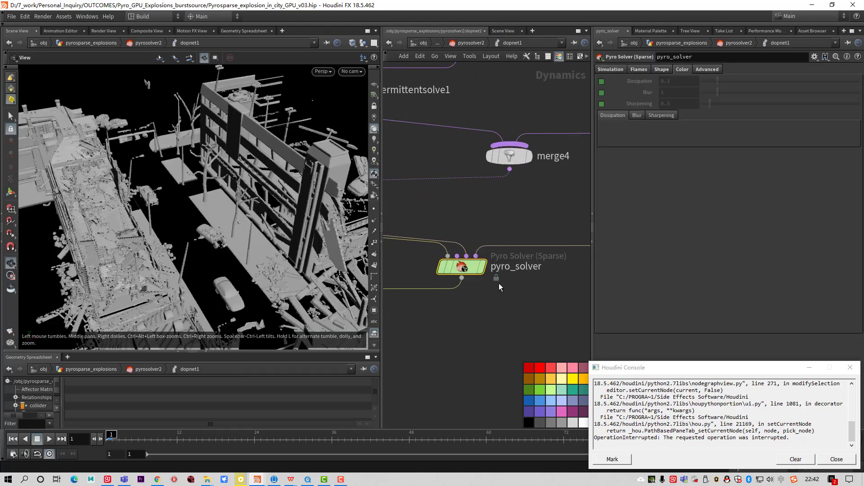
scroll(482, 278, down, 3)
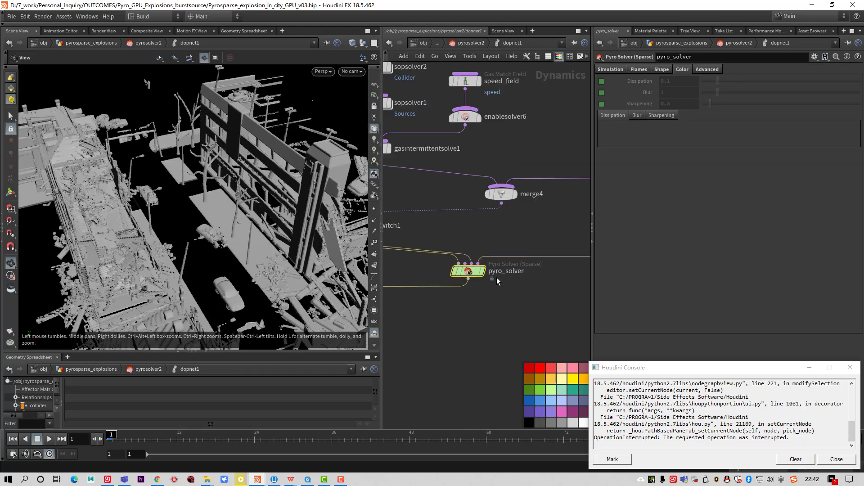
click(636, 69)
scroll(478, 203, down, 3)
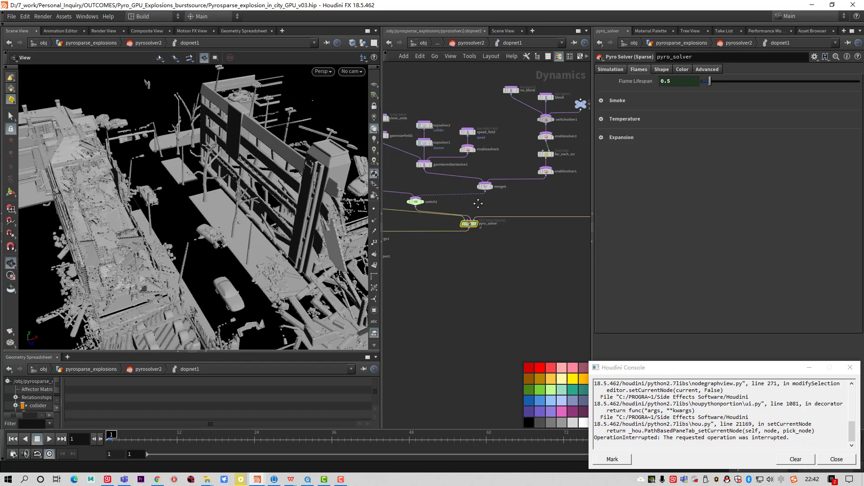
Examine the groups of source, collision and field nodes that feed the pyro solver across the dopnet1 network
middle_drag(478, 203, 317, 227)
scroll(474, 188, up, 2)
click(460, 189)
scroll(535, 164, down, 2)
mouse_move(456, 165)
middle_down()
mouse_move(559, 156)
mouse_move(426, 166)
middle_up()
drag(458, 95, 568, 256)
middle_drag(532, 248, 653, 268)
drag(453, 108, 531, 230)
scroll(474, 178, up, 2)
middle_drag(473, 177, 558, 199)
middle_drag(435, 196, 487, 193)
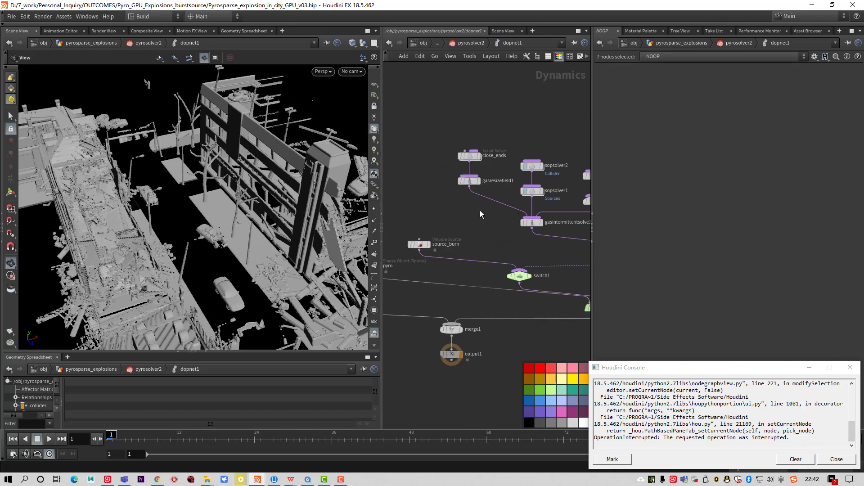
Return from dopnet1 up through pyrosolver2 and pyrosparse_explosions to the object-level network
key(u)
key(u)
mouse_move(462, 243)
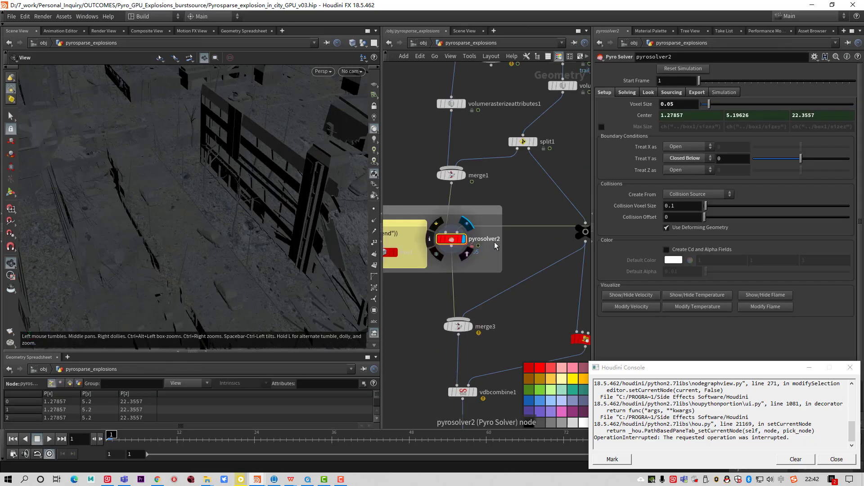
key(u)
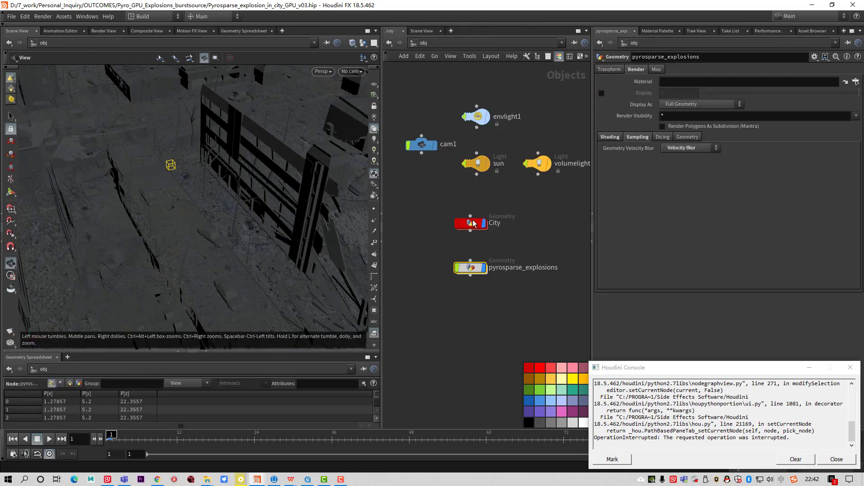
Go inside pyrosparse_explosions and examine the Time Scale expression note together with pyrosolver2's Time Scale simulation setting
double_click(471, 269)
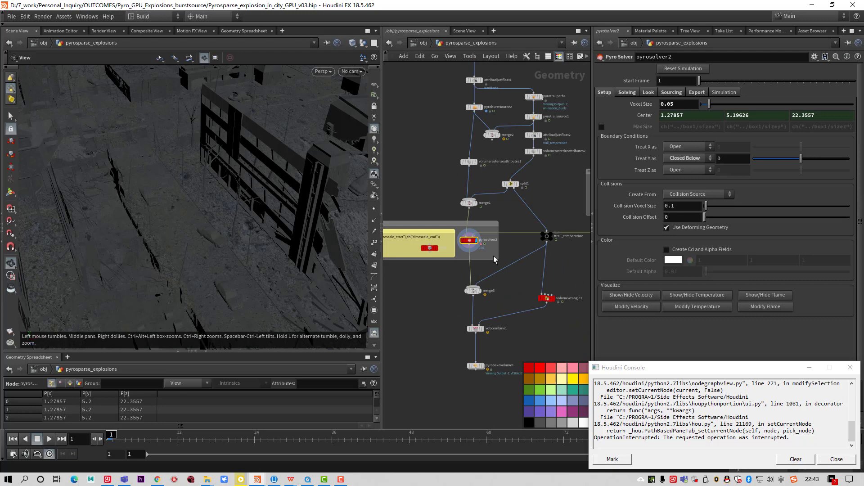
middle_drag(480, 205, 675, 171)
scroll(501, 198, up, 3)
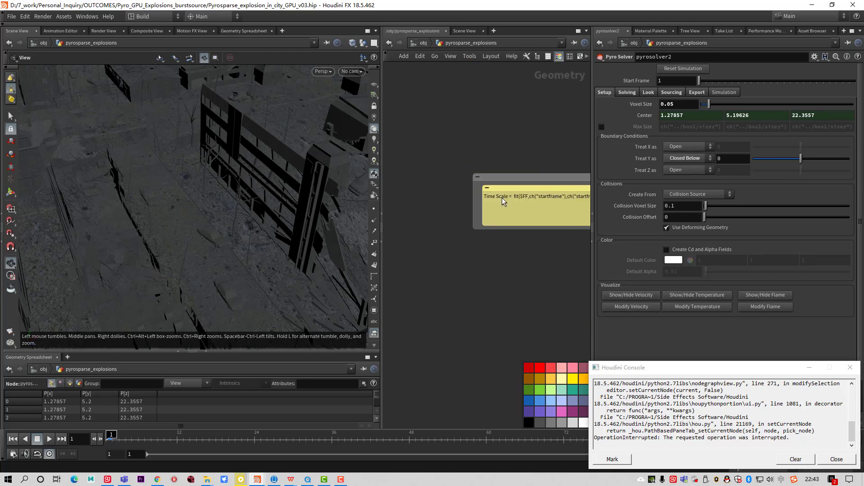
scroll(491, 199, up, 1)
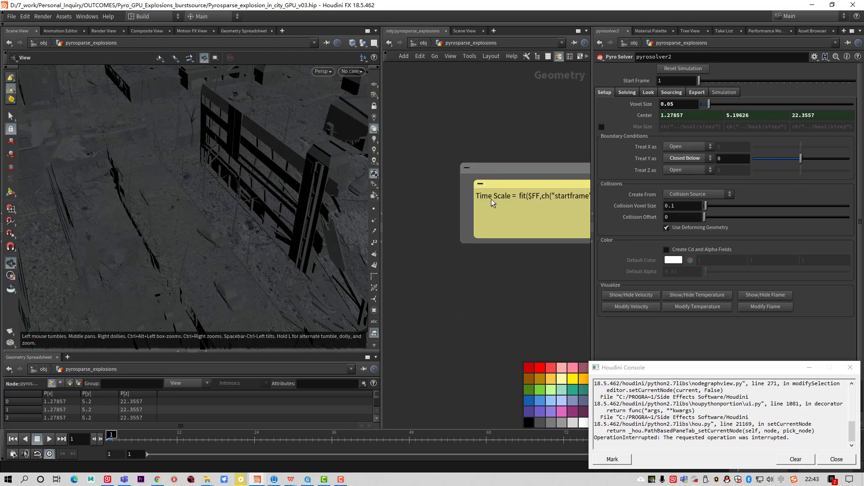
click(626, 92)
click(614, 103)
click(678, 125)
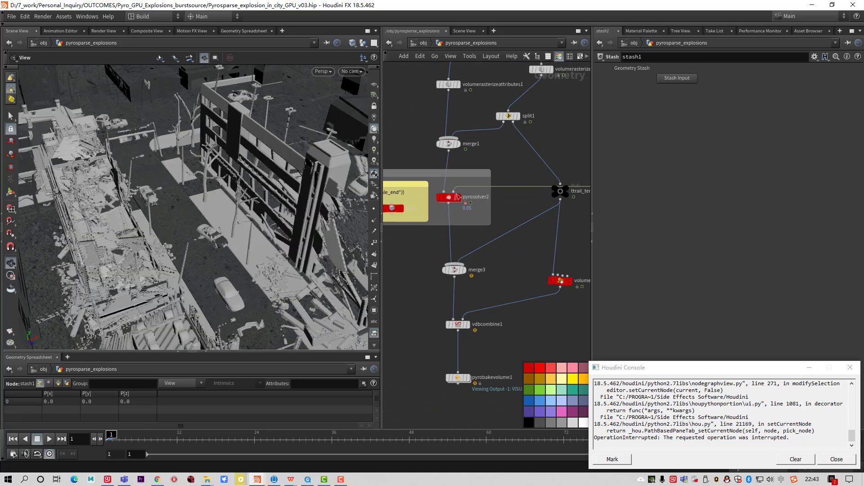
Display pyrosolver2, play its simulation from frame 1 and stop it around frame 8
mouse_move(456, 194)
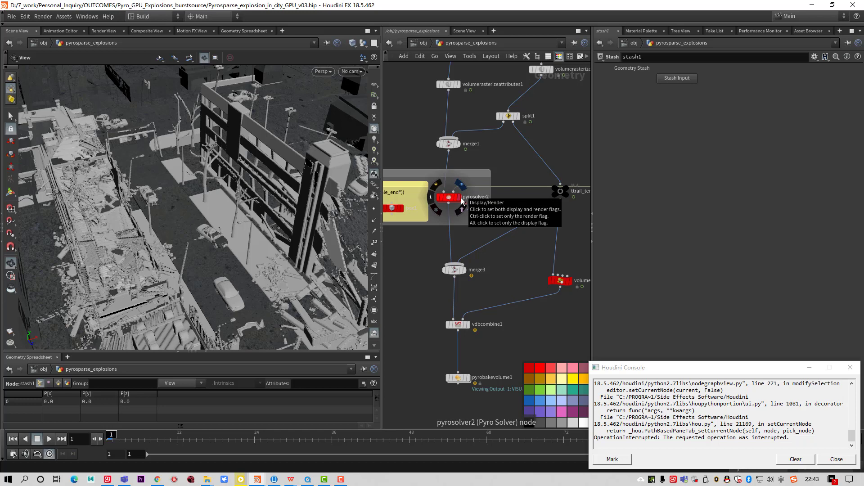
click(462, 201)
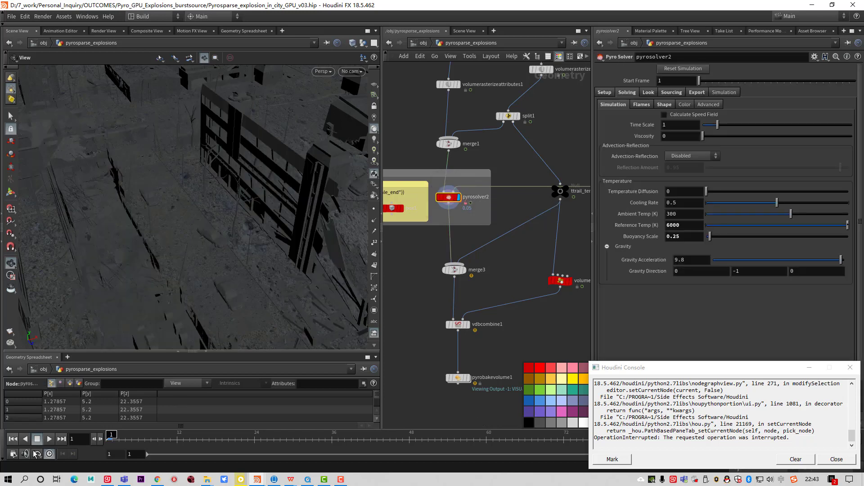
click(49, 439)
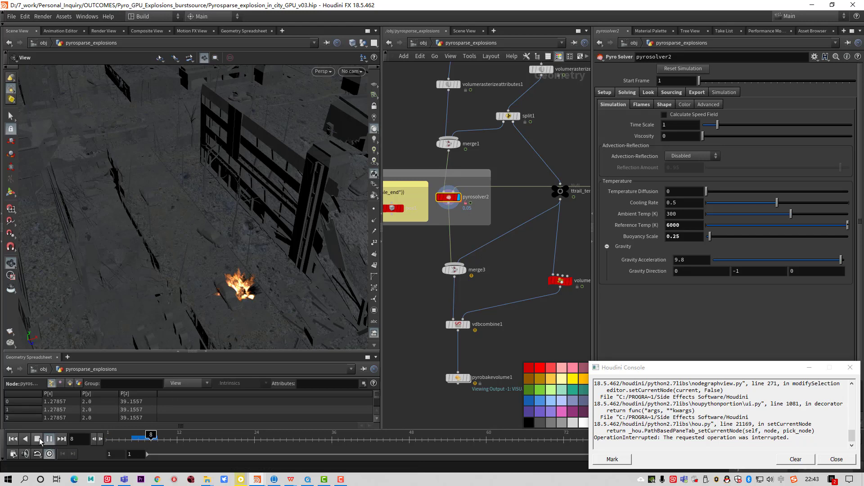
click(39, 440)
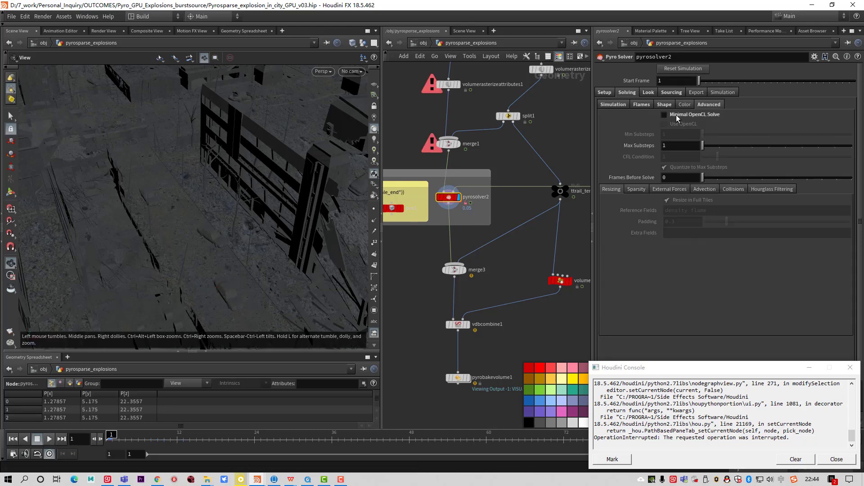
Turn off Minimal OpenCL Solve in pyrosolver2's advanced solving settings and close the Houdini Console
click(678, 118)
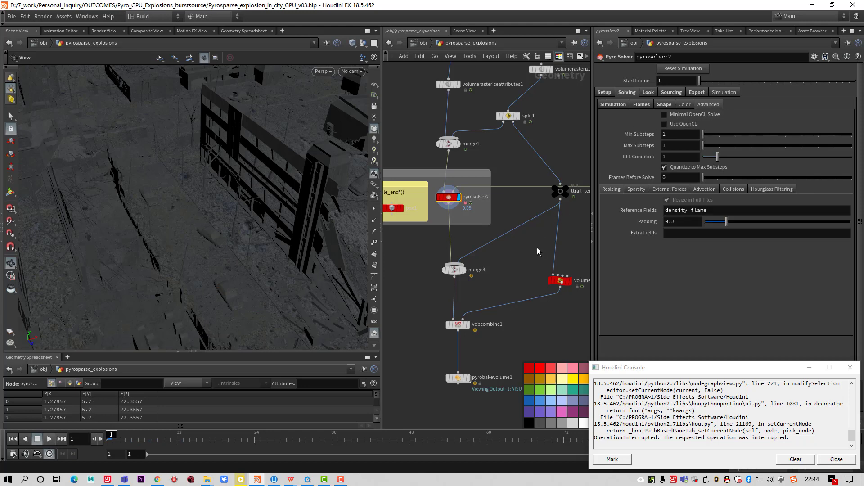
middle_drag(538, 251, 532, 238)
click(849, 367)
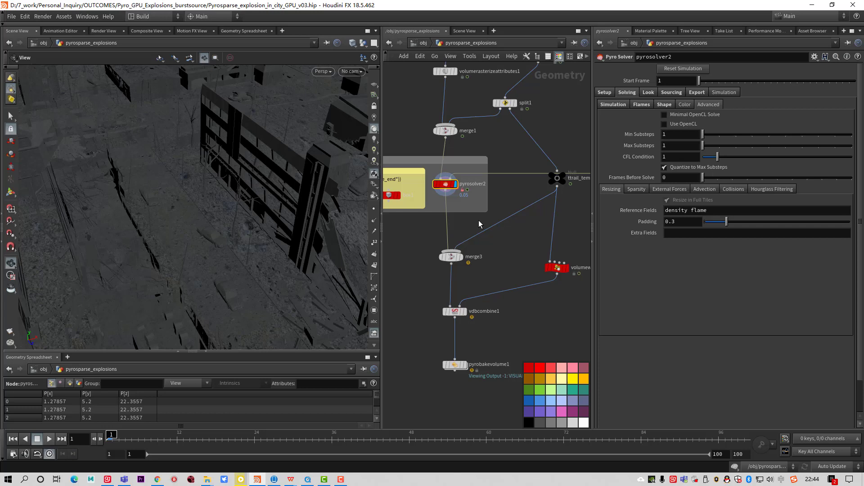
Play the pyrosolver2 simulation again from frame 1 and stop it around frame 20
middle_drag(467, 218, 468, 209)
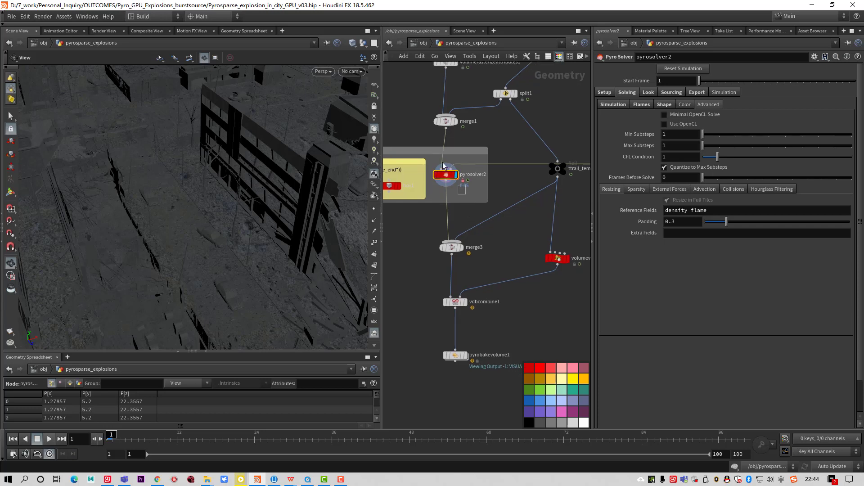
click(49, 439)
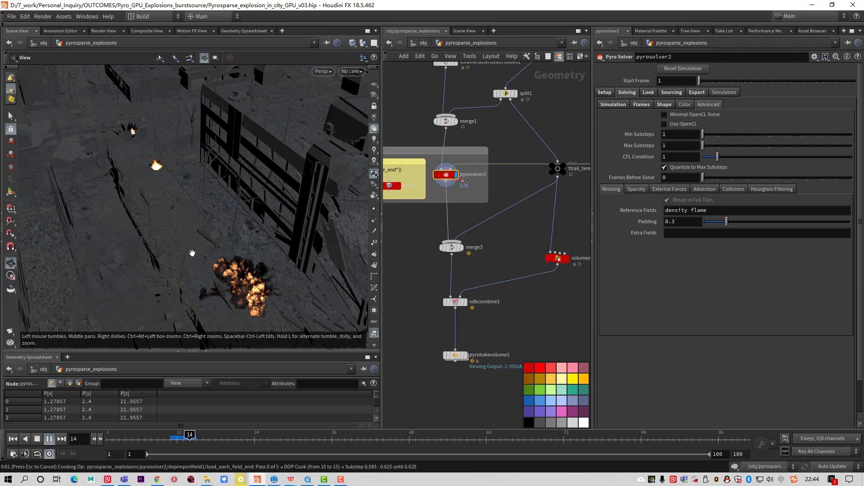
click(243, 482)
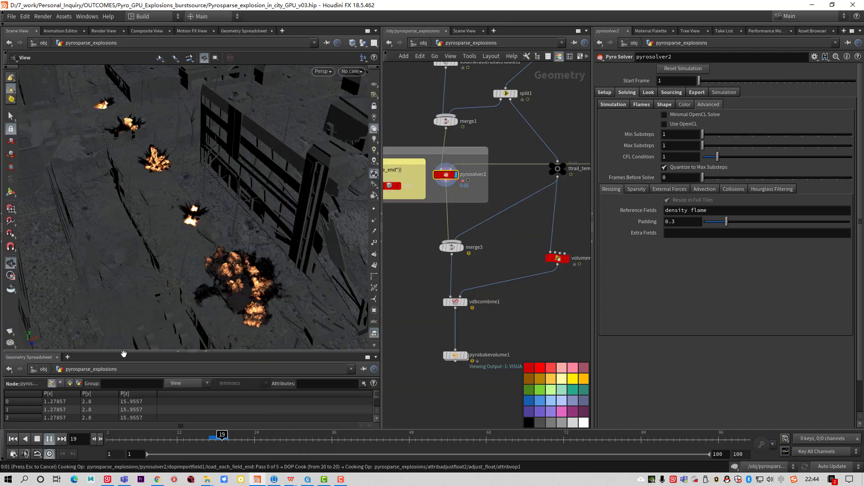
click(37, 439)
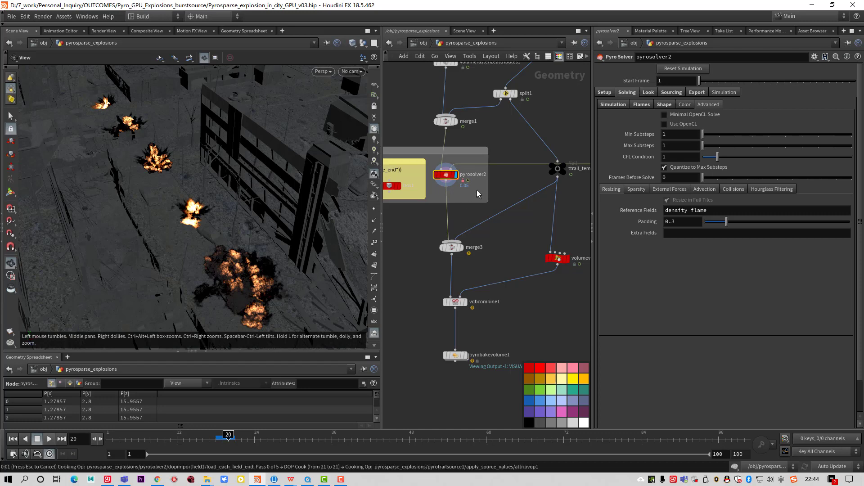
Display the shaded pyrobakevolume1 output and look at the explosions through cam1
middle_drag(477, 190, 478, 373)
drag(486, 174, 461, 153)
middle_drag(483, 198, 461, 156)
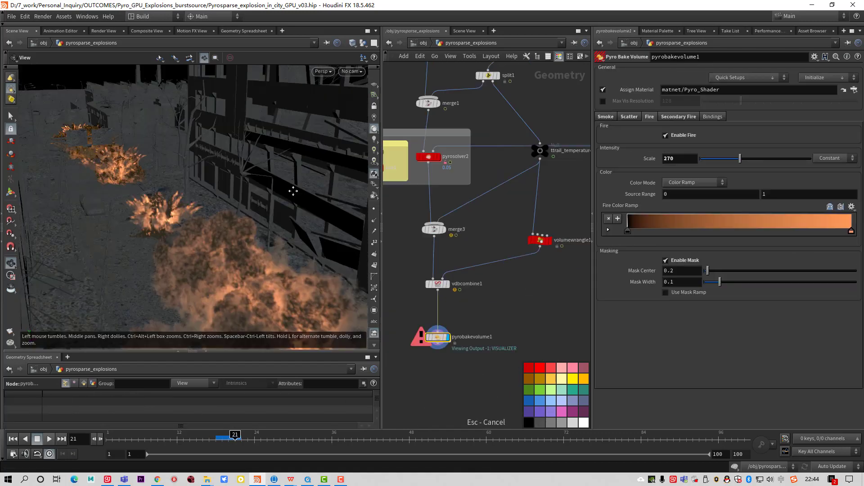
drag(311, 194, 346, 76)
click(350, 71)
click(365, 97)
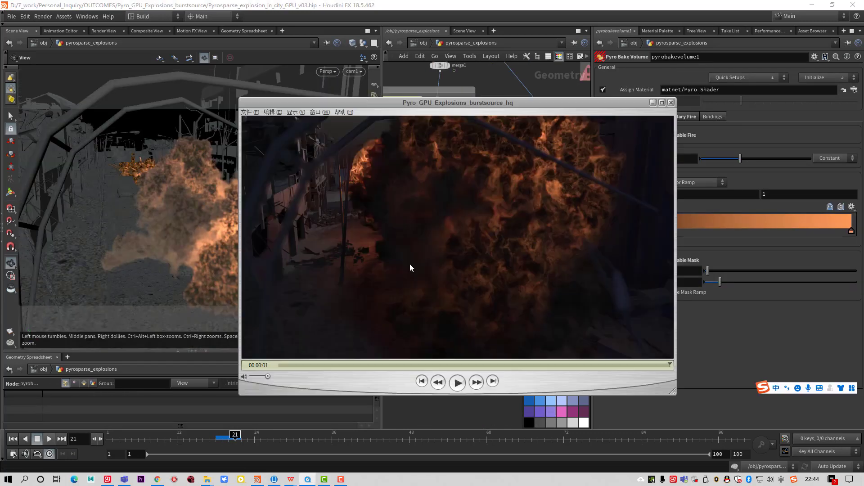
Play the rendered Pyro_GPU_Explosions_burstsource_hq video in the media player
click(458, 383)
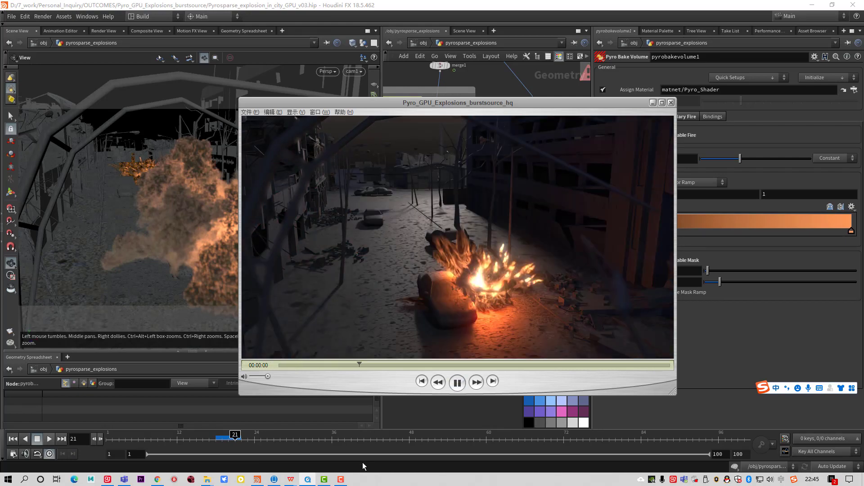
mouse_move(349, 481)
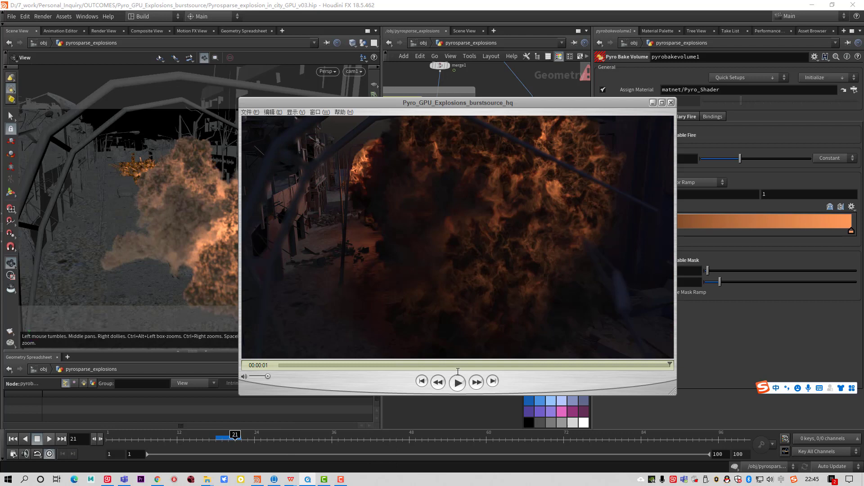